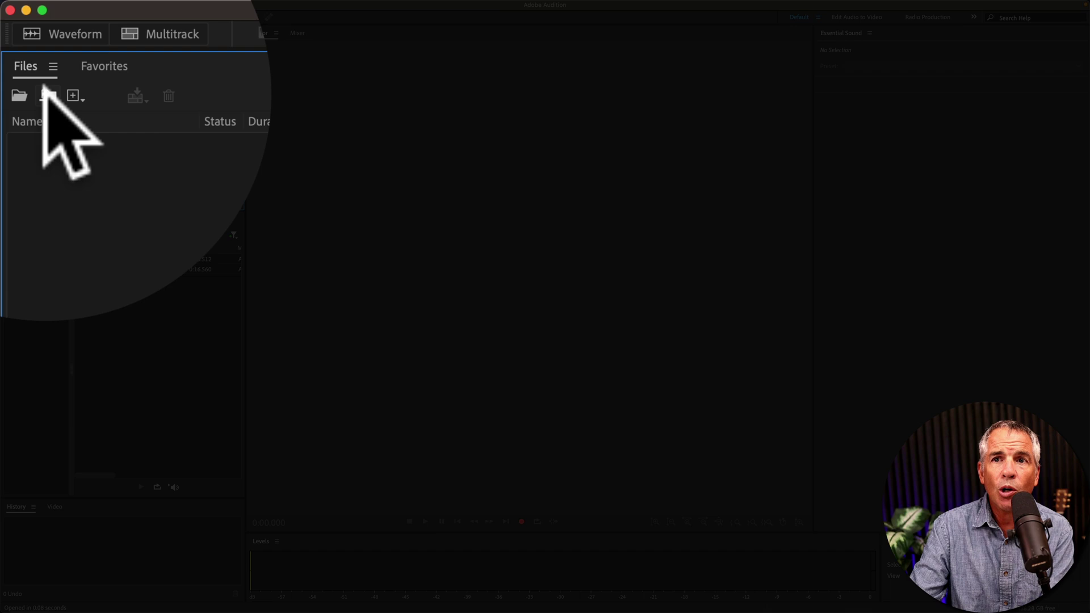
Open both OPEN.wav and IMPORT.mp3 from the Desktop folder in one go with the Open File command
click(17, 94)
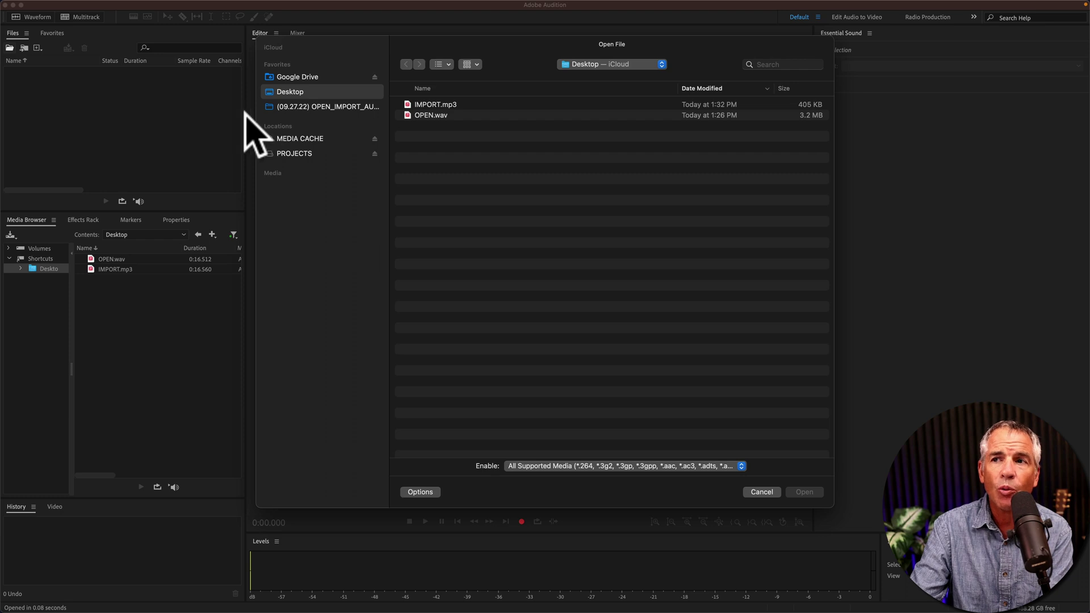
click(421, 114)
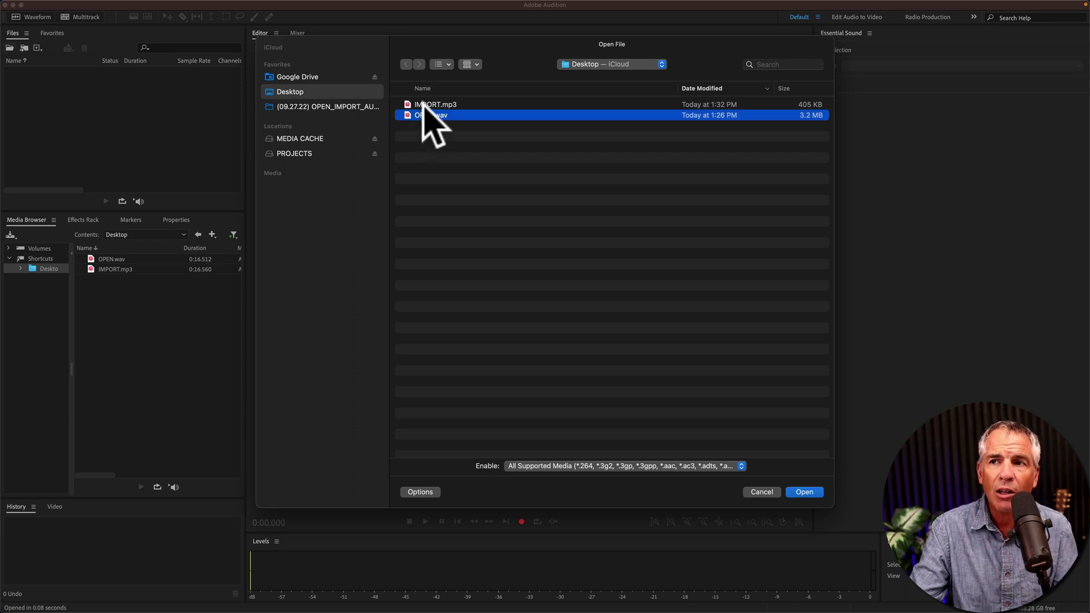
shift+click(421, 104)
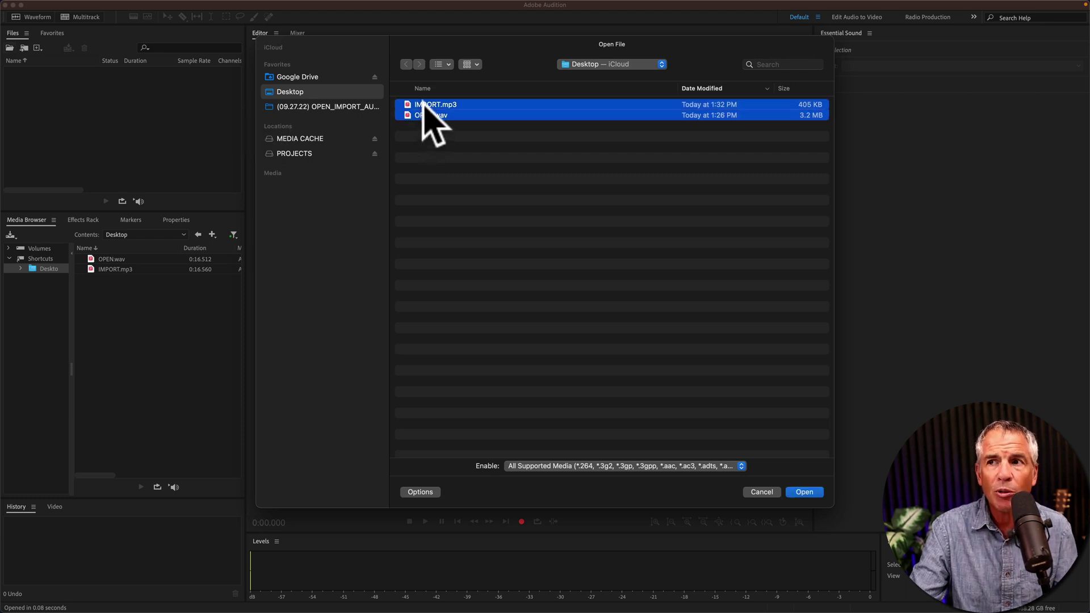
click(809, 492)
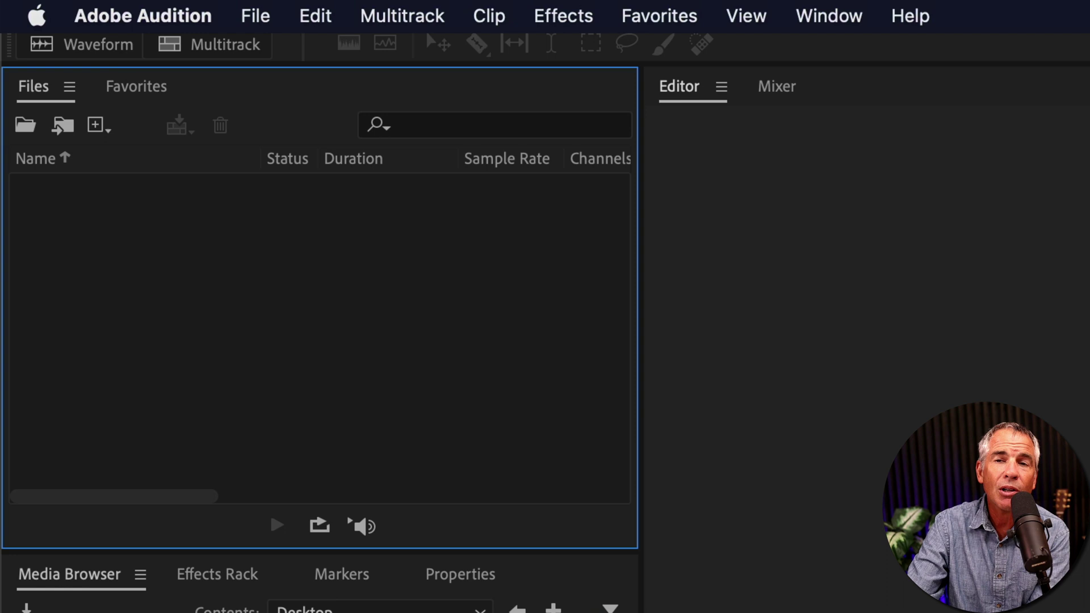
click(255, 16)
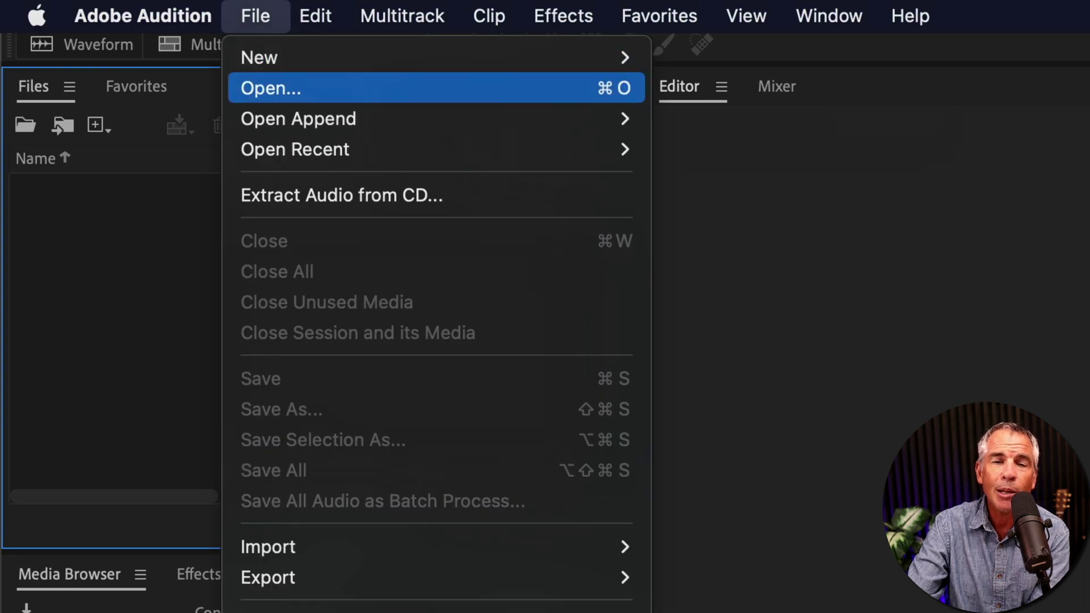
mouse_move(268, 547)
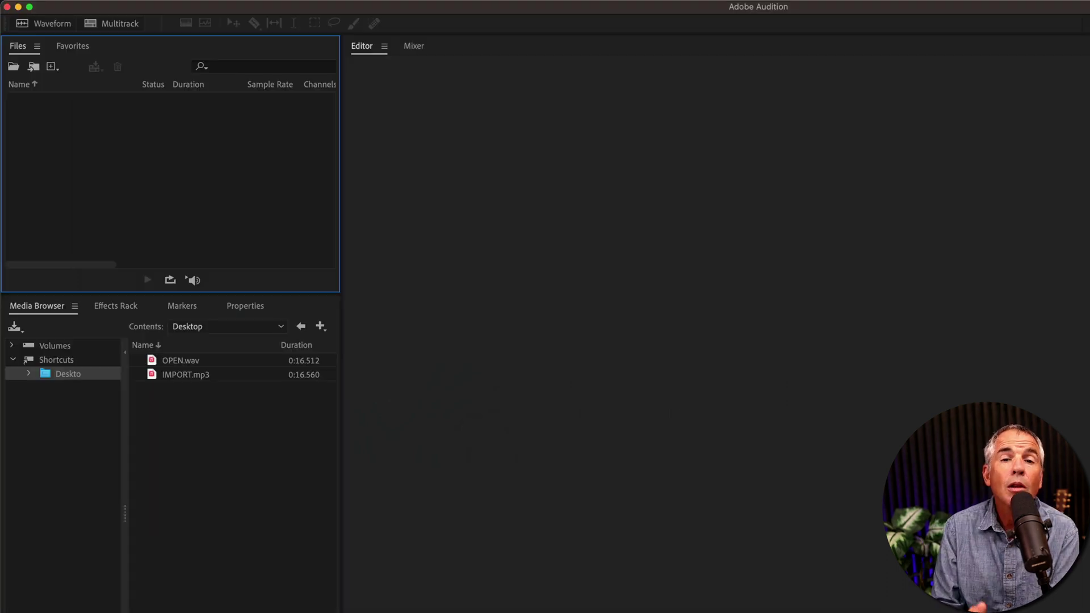
Browse the Media Browser's volumes and the Desktop shortcut, and open OPEN.wav in the waveform editor
click(36, 306)
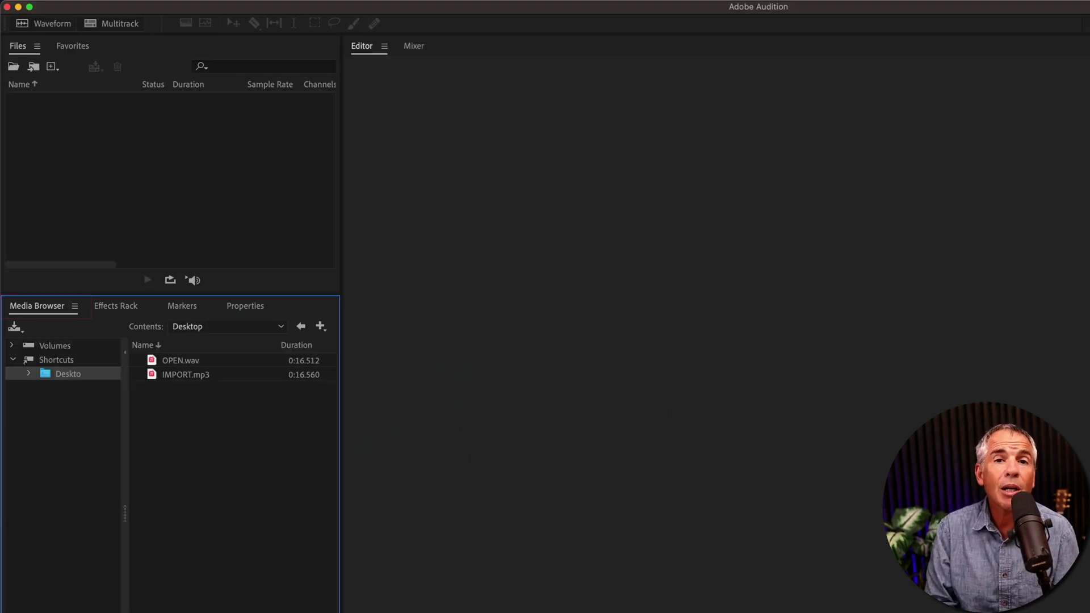
click(55, 346)
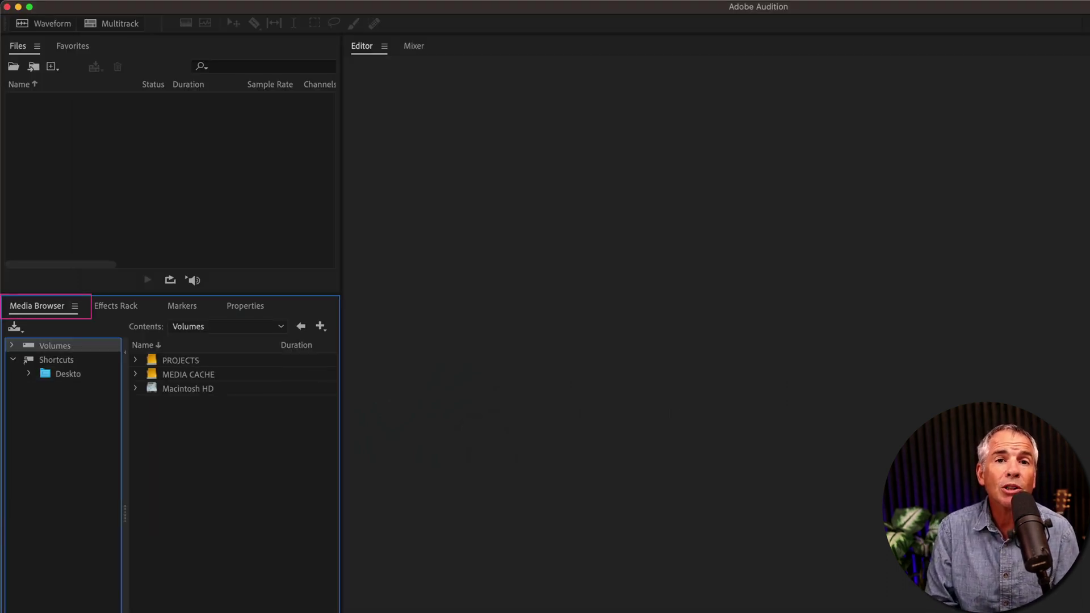
click(12, 345)
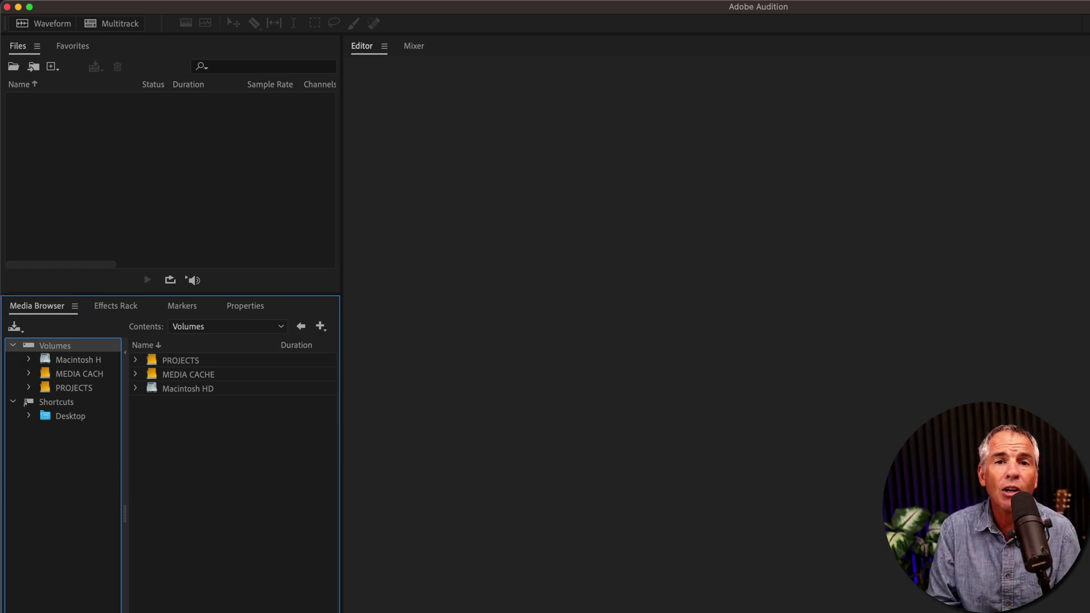
click(70, 416)
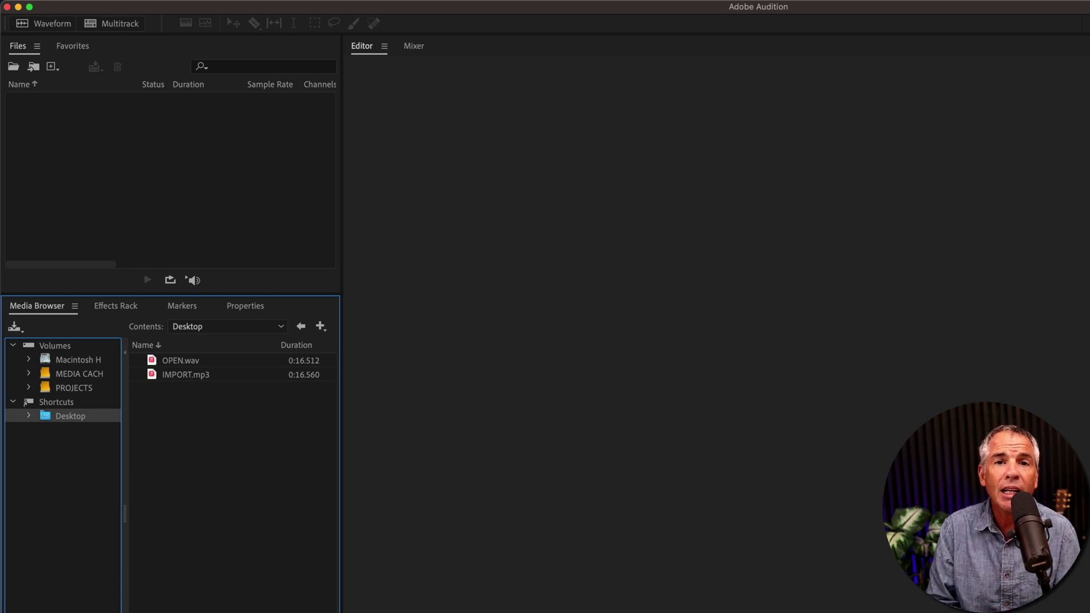
click(180, 360)
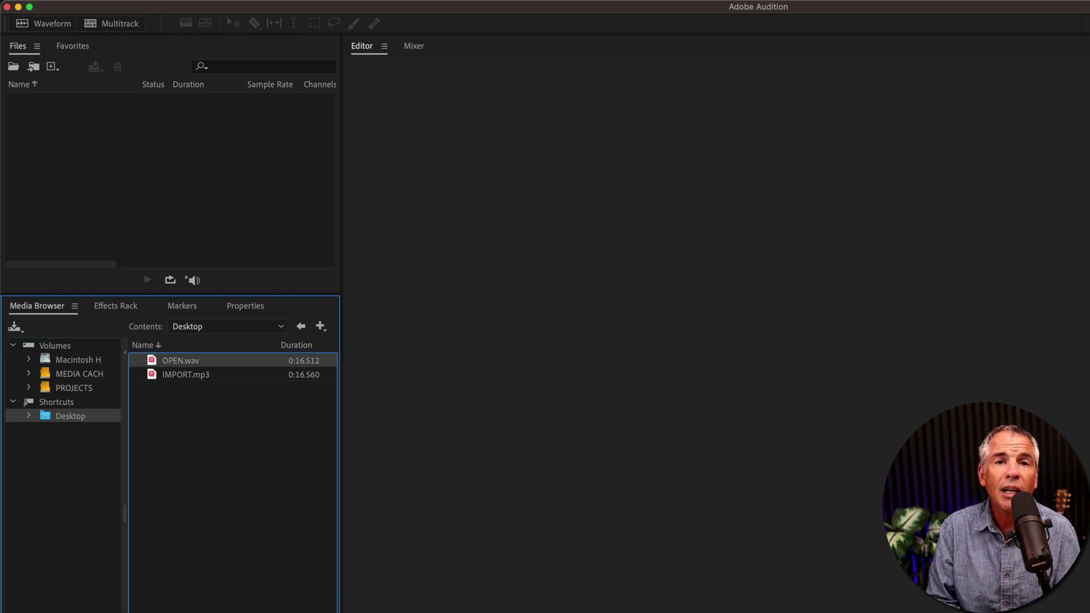
double_click(192, 363)
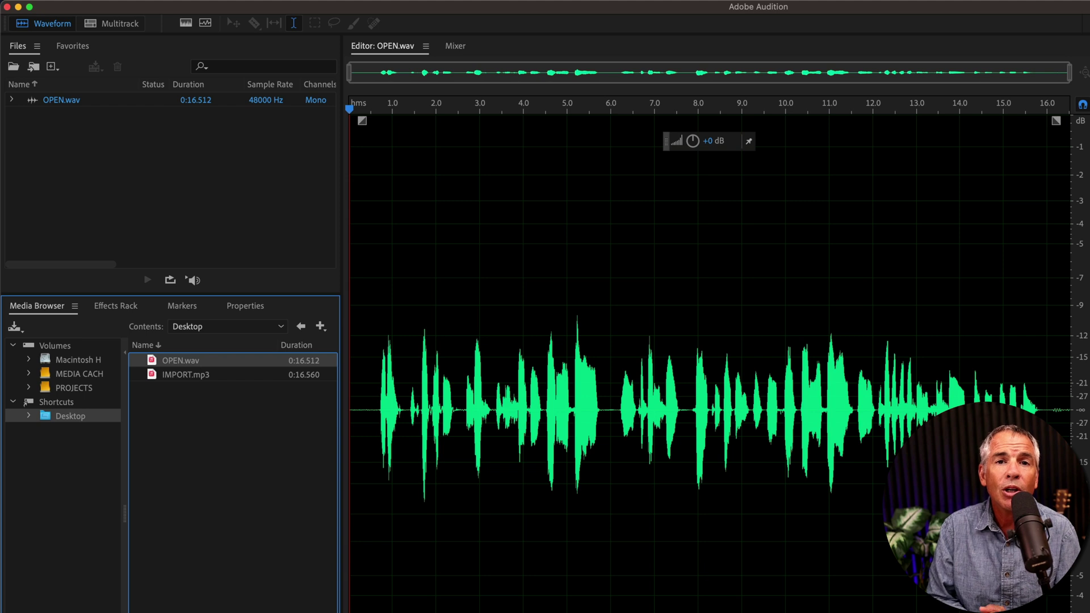
Import IMPORT.mp3 from the Media Browser into the project's file list and open it in the editor
drag(185, 375, 123, 195)
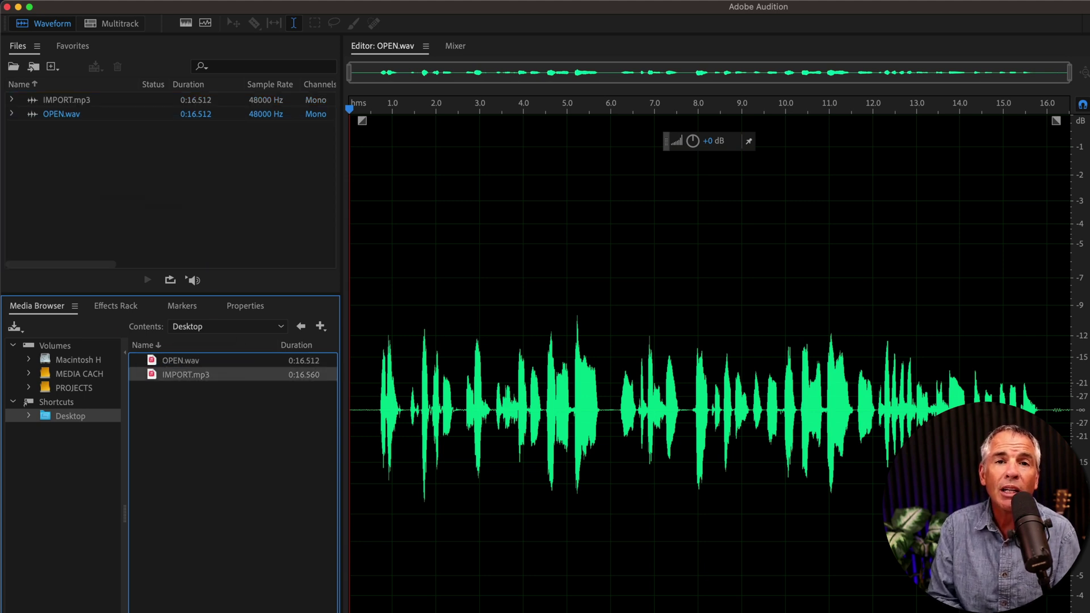
right_click(178, 376)
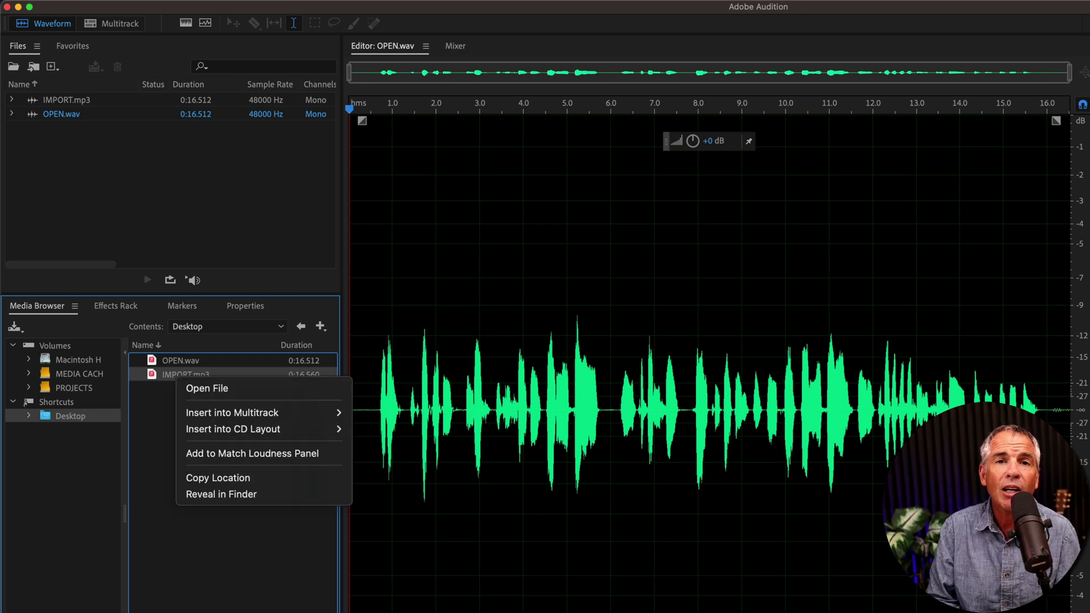
click(207, 389)
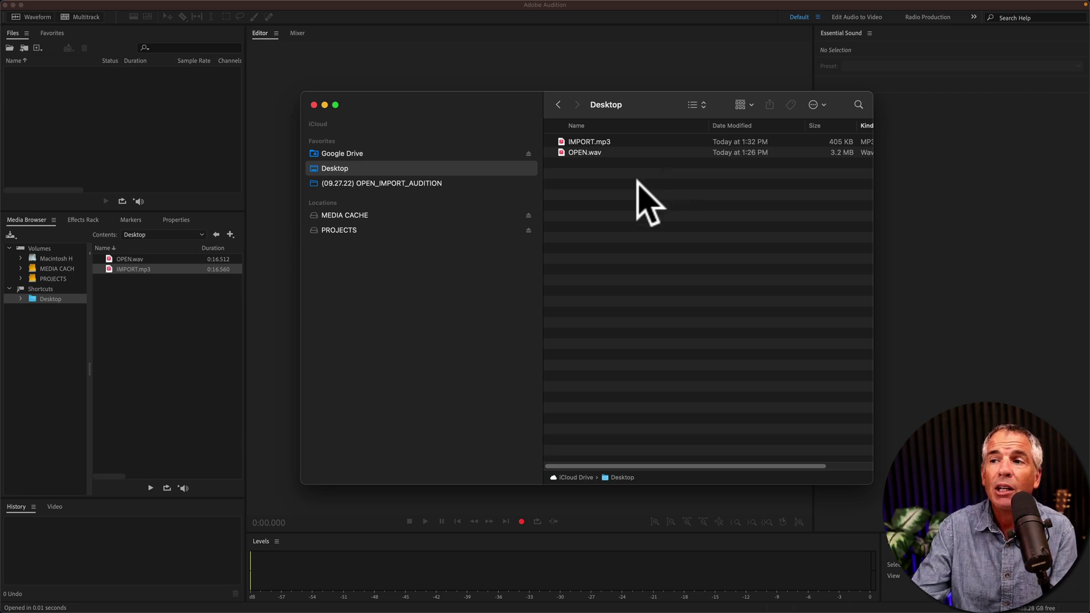
Import OPEN.wav and IMPORT.mp3 together from the Finder's Desktop folder into Audition's file list
click(614, 152)
shift+click(609, 143)
drag(609, 144, 142, 96)
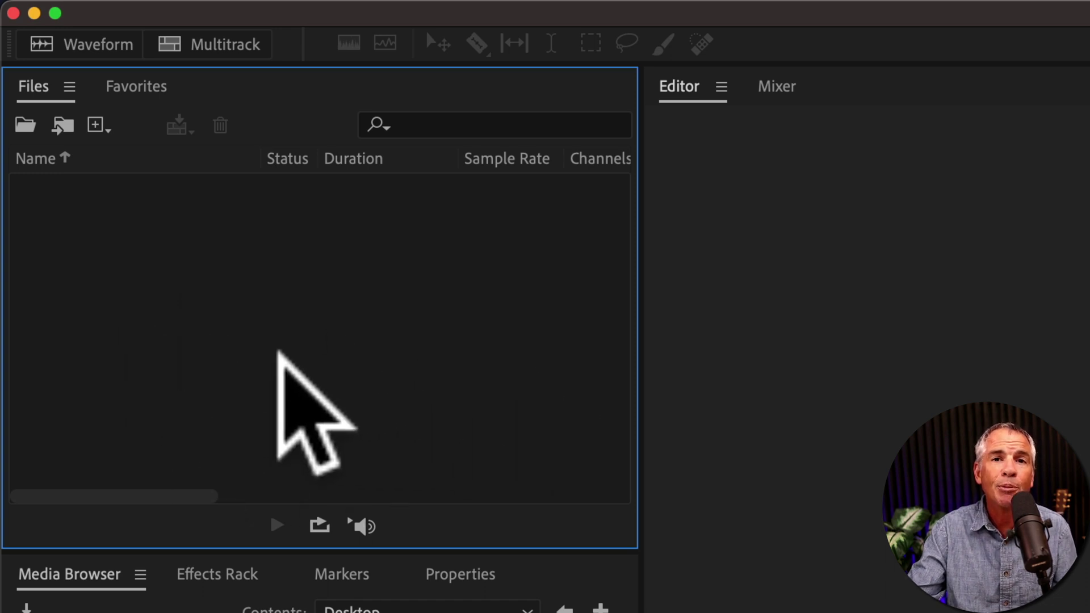
Bring up the file chooser from the empty file list and open OPEN.wav and IMPORT.mp3 together
double_click(280, 355)
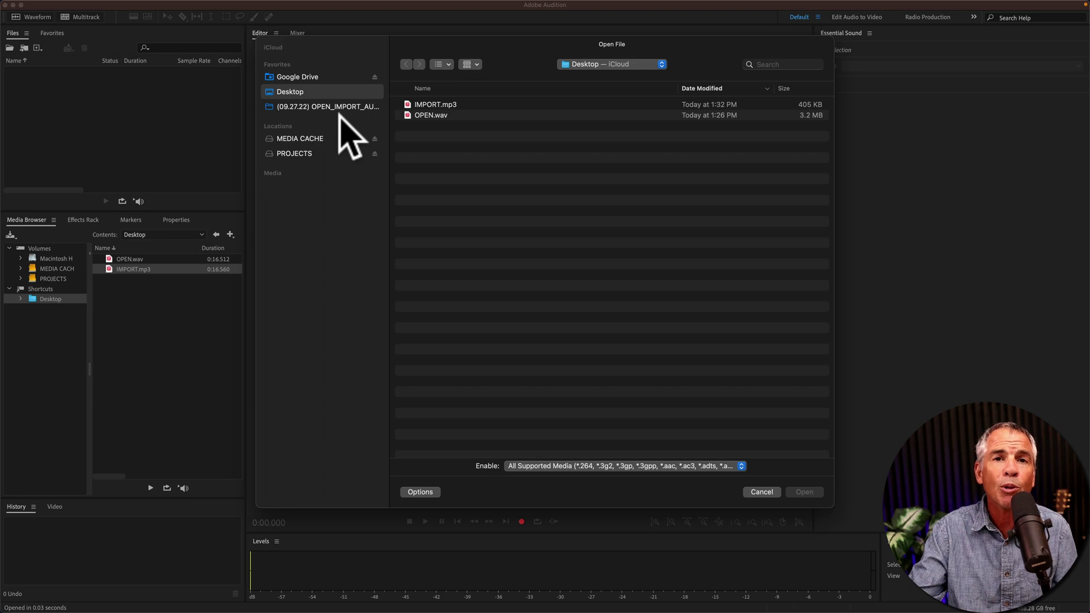
click(426, 116)
shift+click(426, 105)
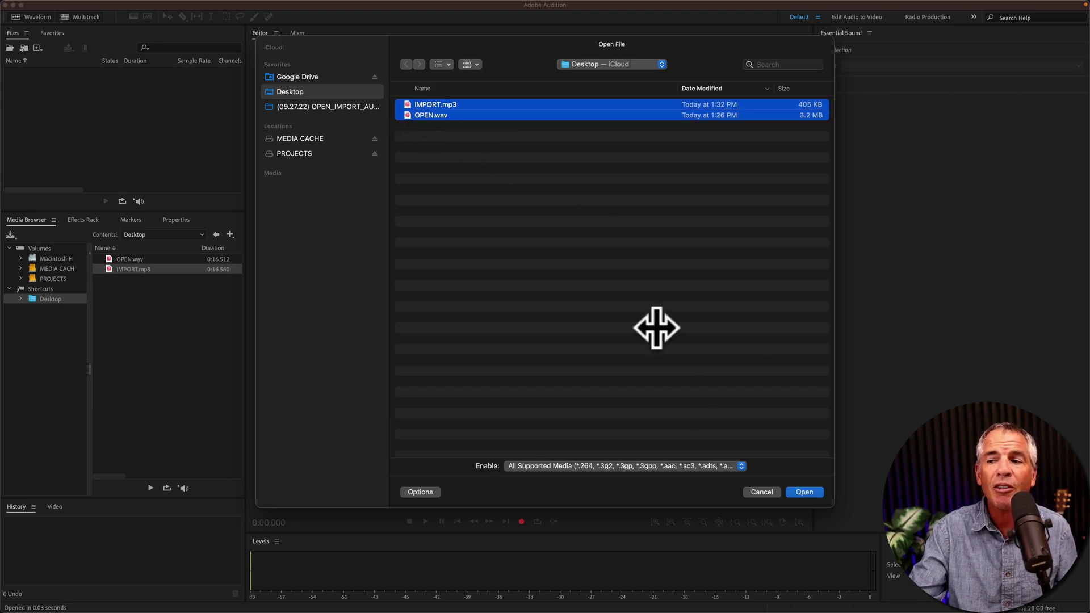
click(805, 492)
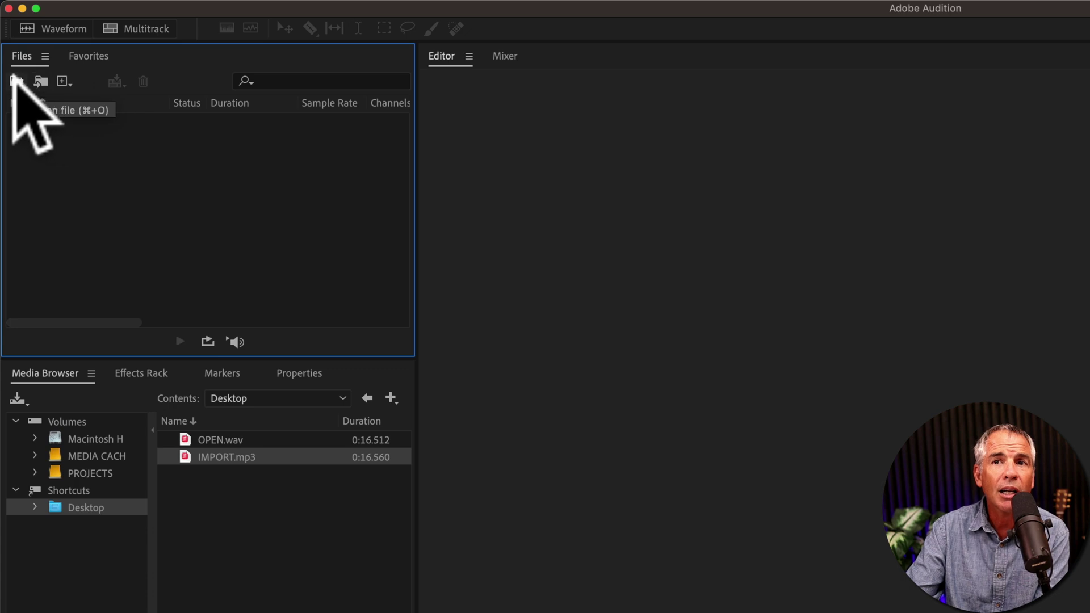
Open only OPEN.wav from the Desktop with the Open File command
click(16, 81)
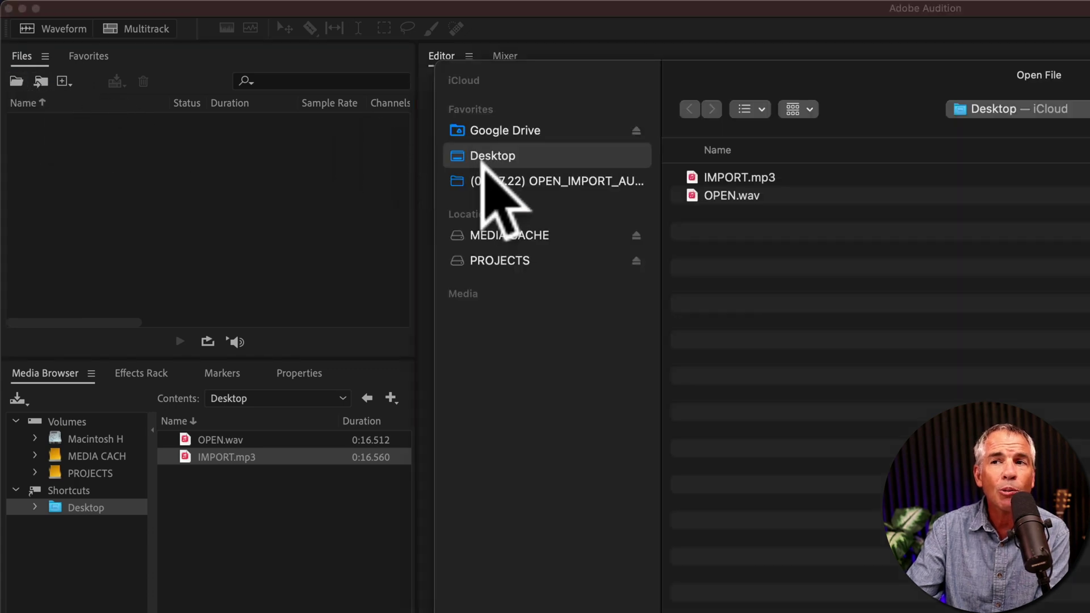
click(740, 193)
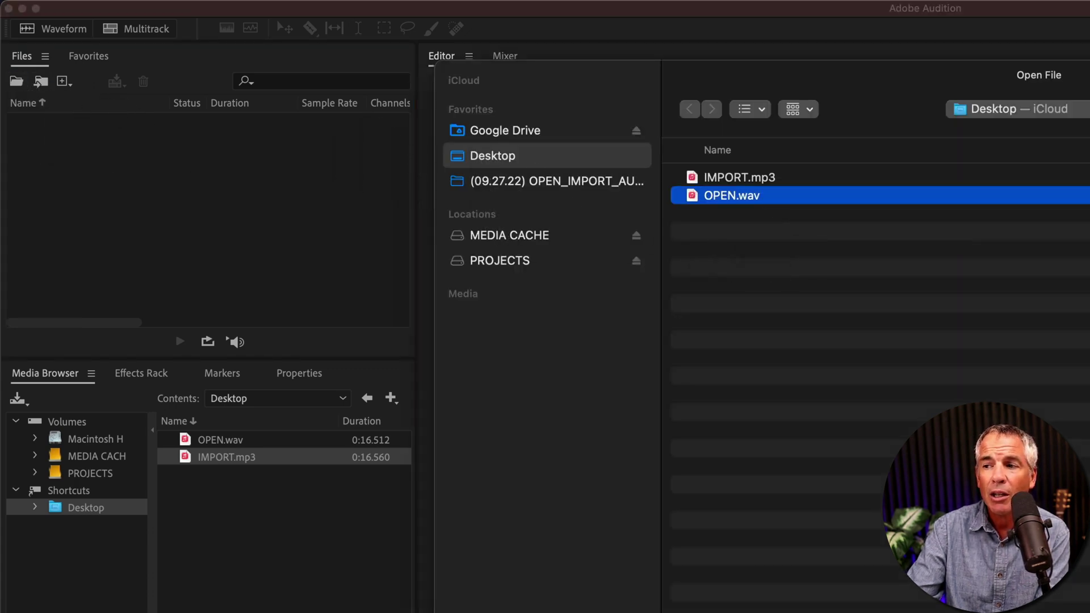
key(Return)
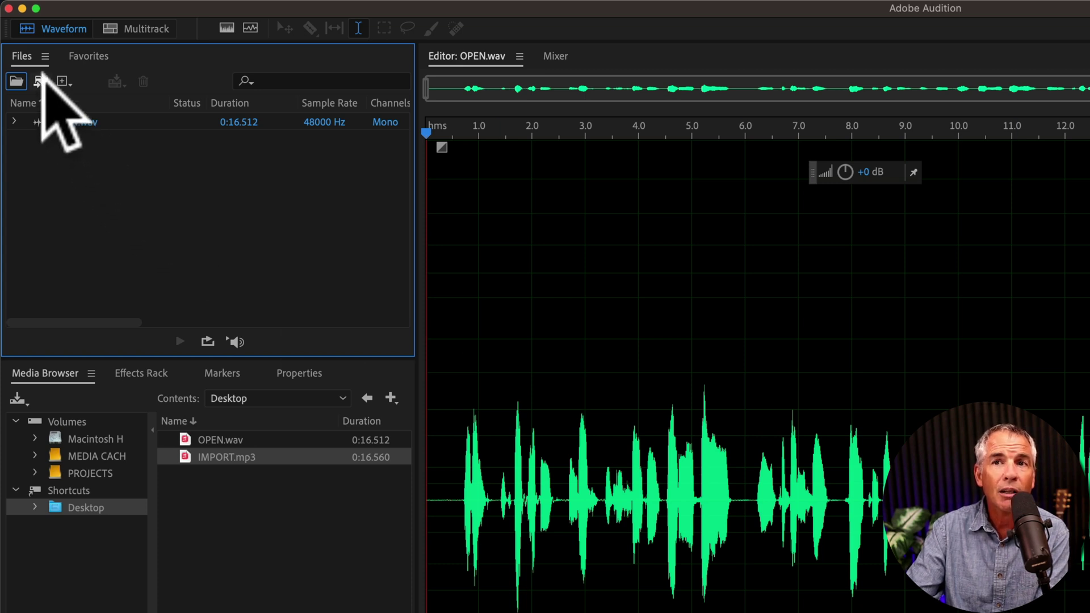
Add IMPORT.mp3 from the Desktop to the file list with the Import File command
click(40, 81)
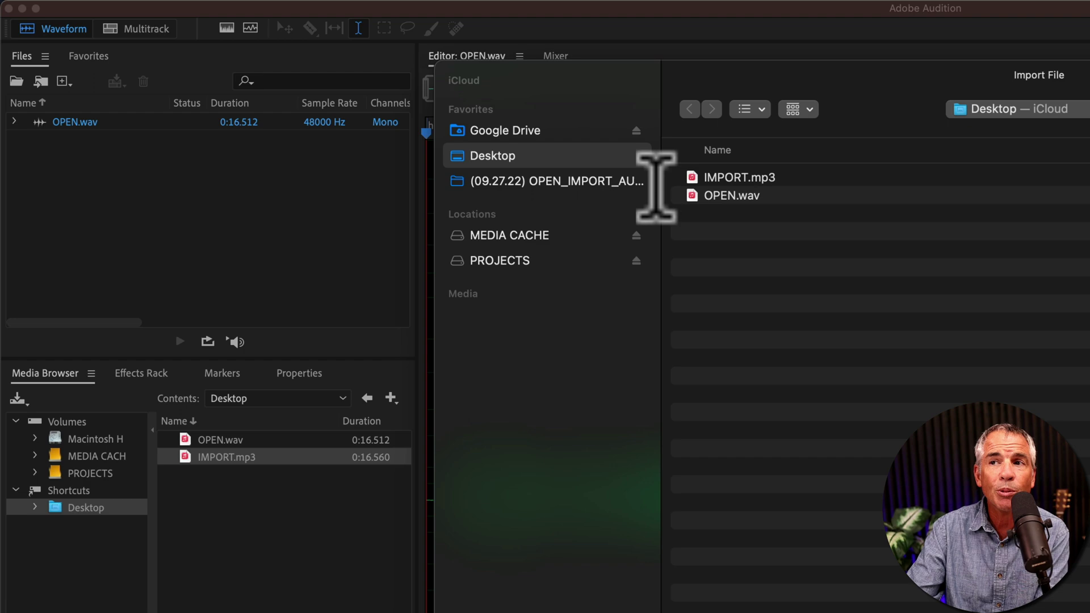
click(742, 179)
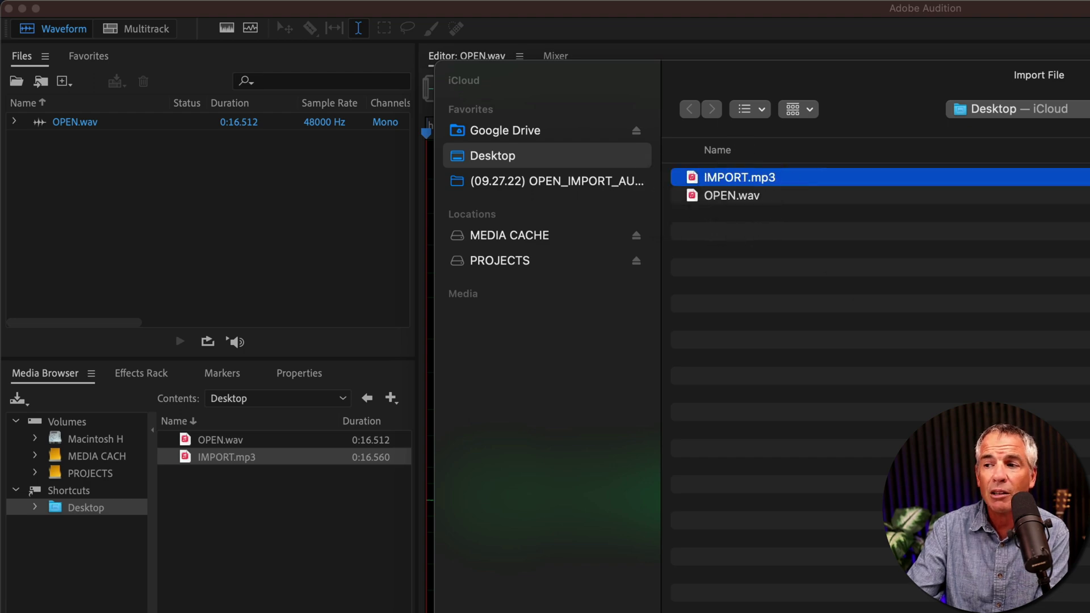
key(Return)
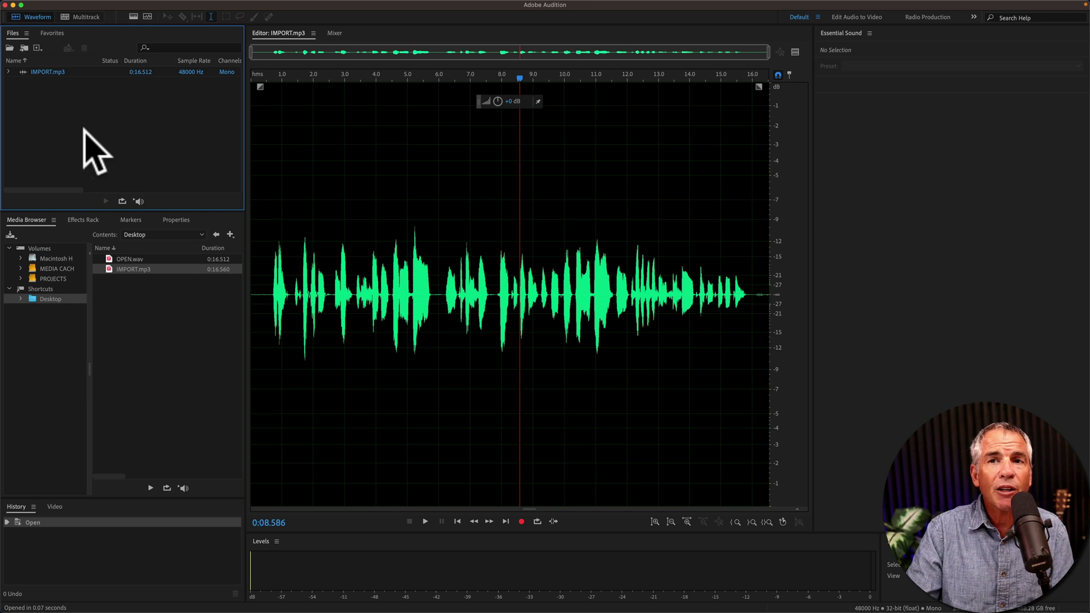
With IMPORT.mp3 in the editor, open OPEN.wav from the Desktop using the Open File command
click(9, 48)
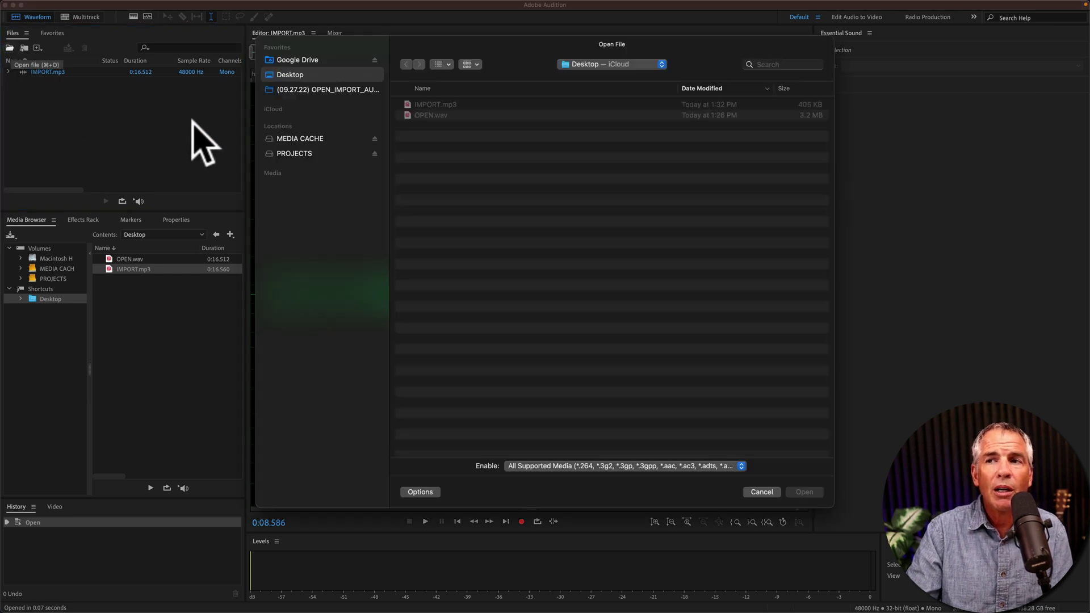
click(430, 115)
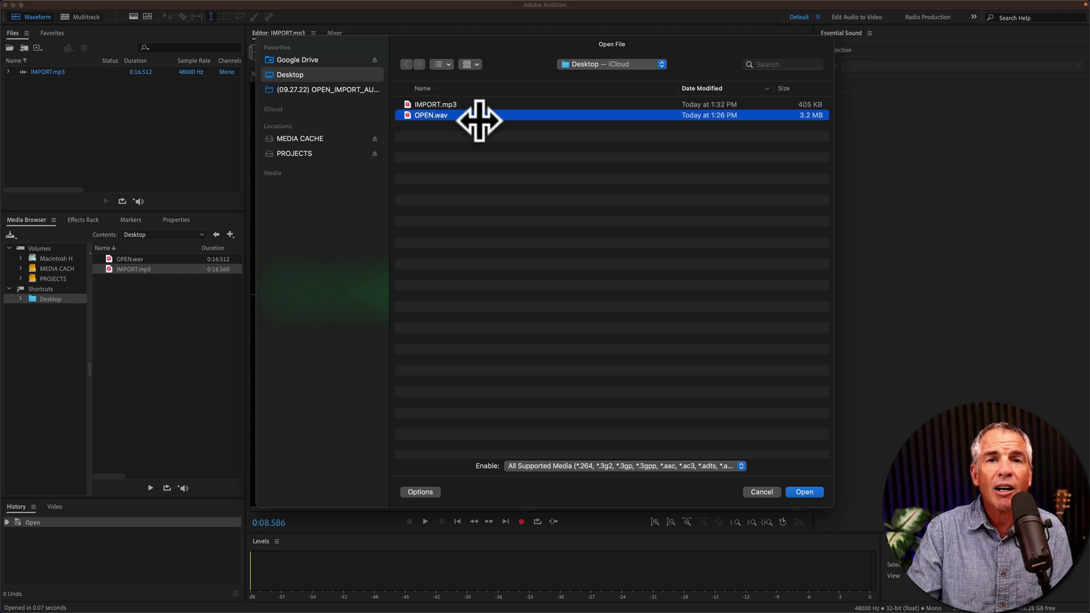
click(803, 492)
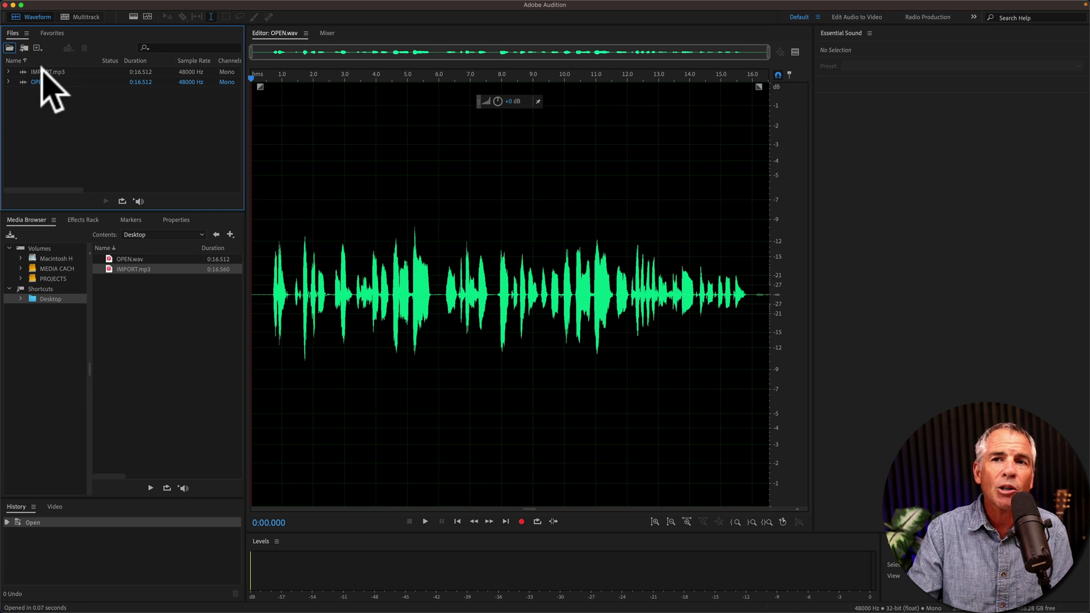
Select OPEN.wav in the file list and close it
click(44, 72)
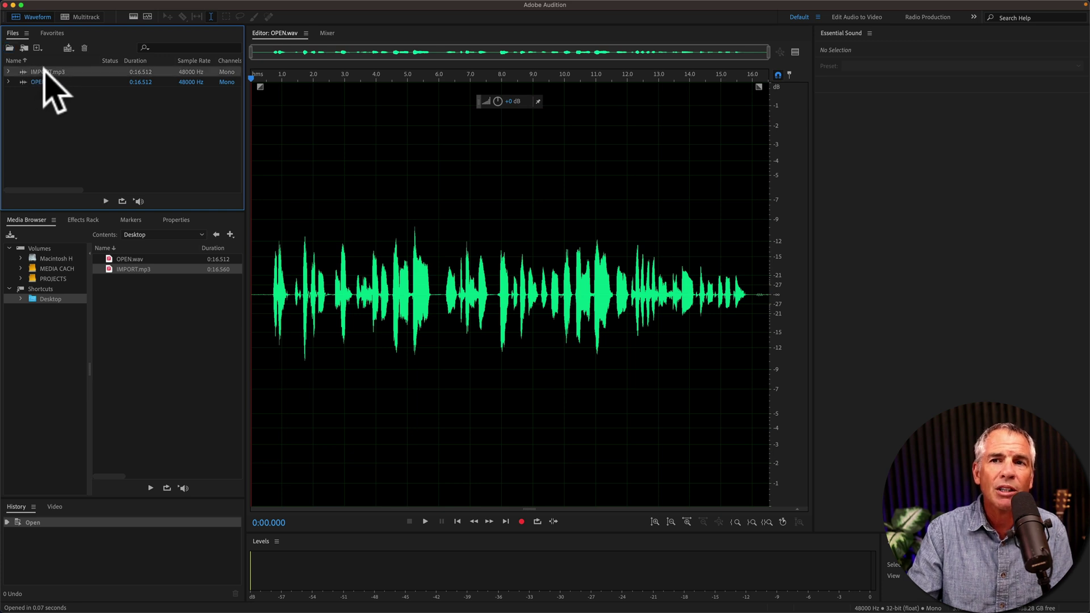
click(47, 82)
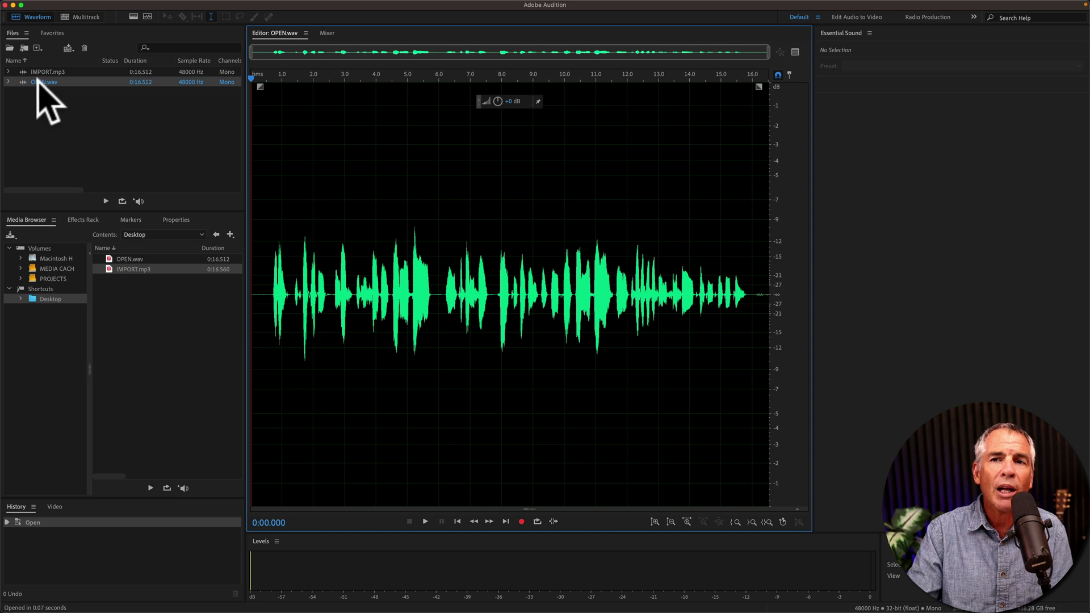
key(super+w)
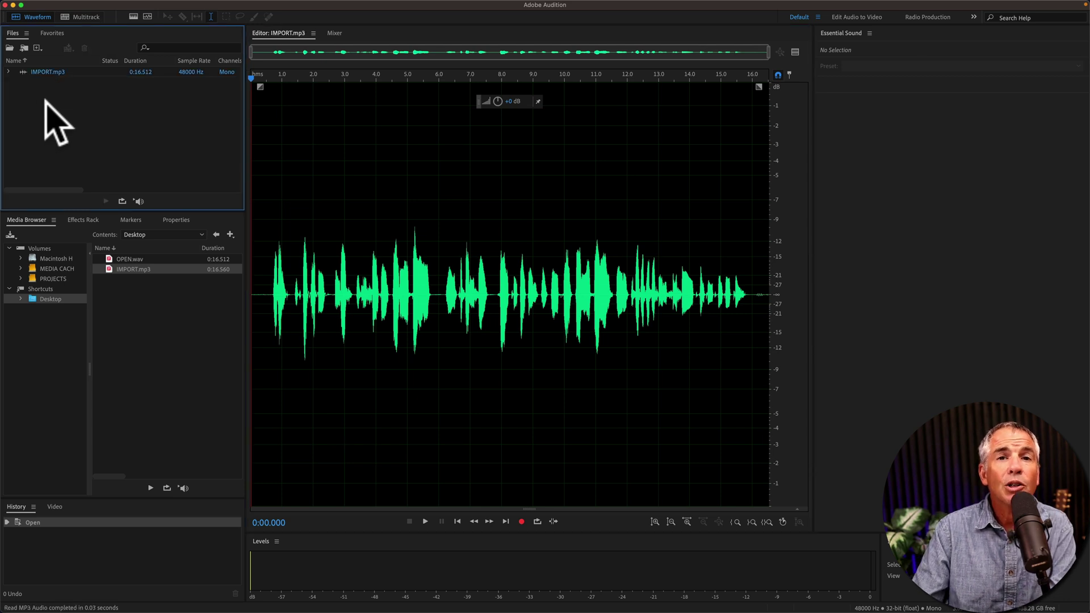
With IMPORT.mp3 in the editor, import OPEN.wav from the Desktop using the Import File command
click(42, 69)
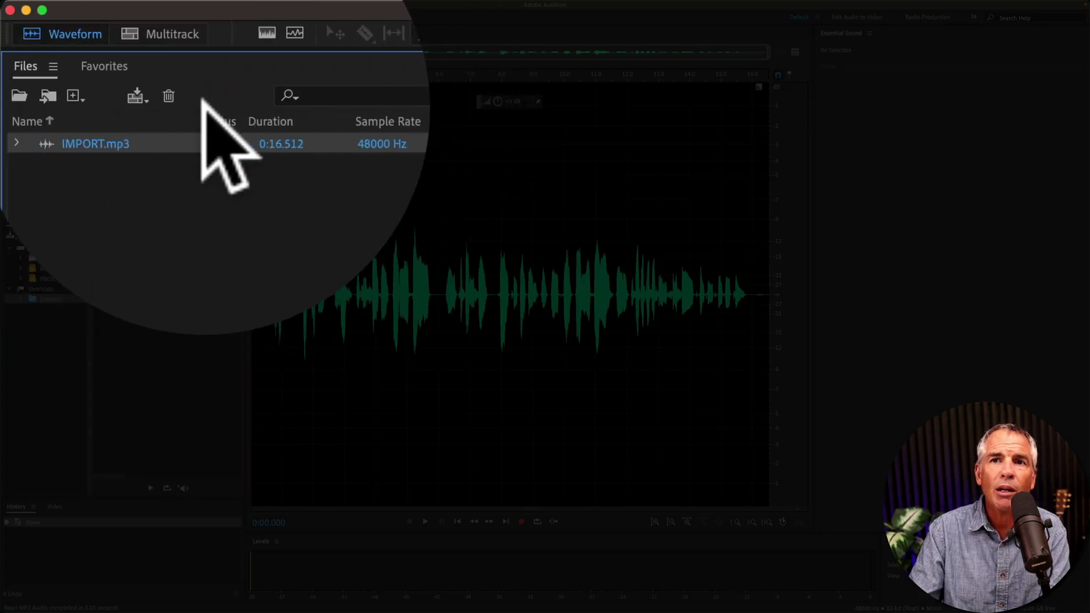
click(47, 96)
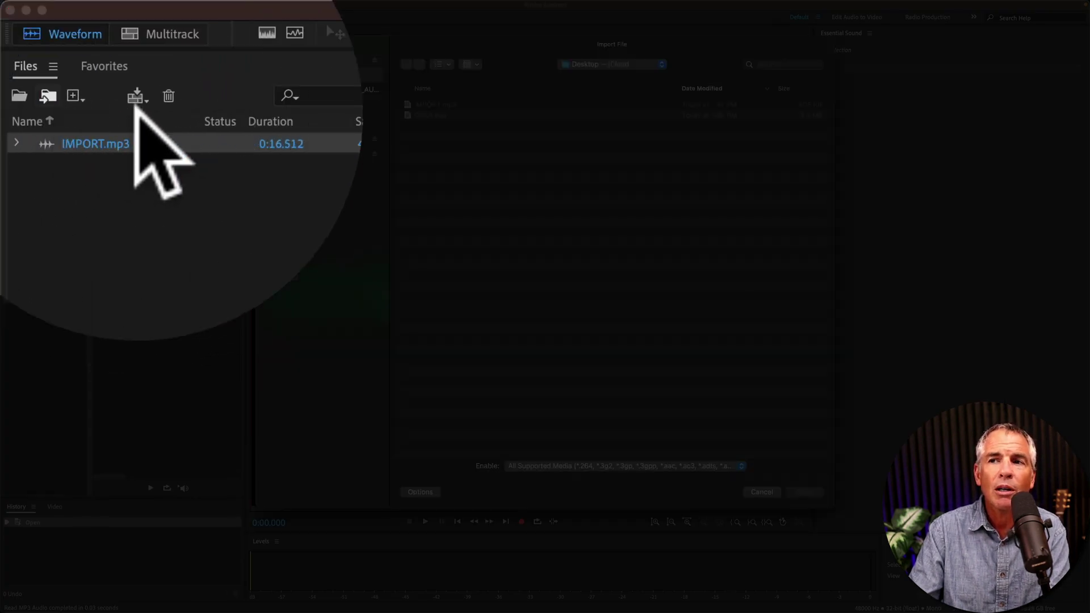
click(449, 222)
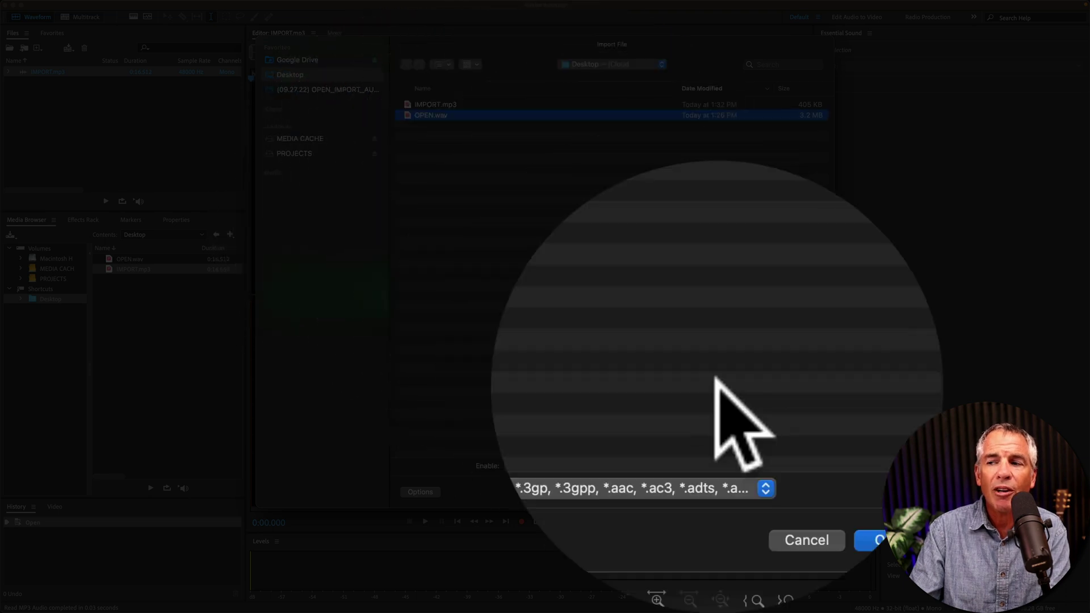
click(805, 492)
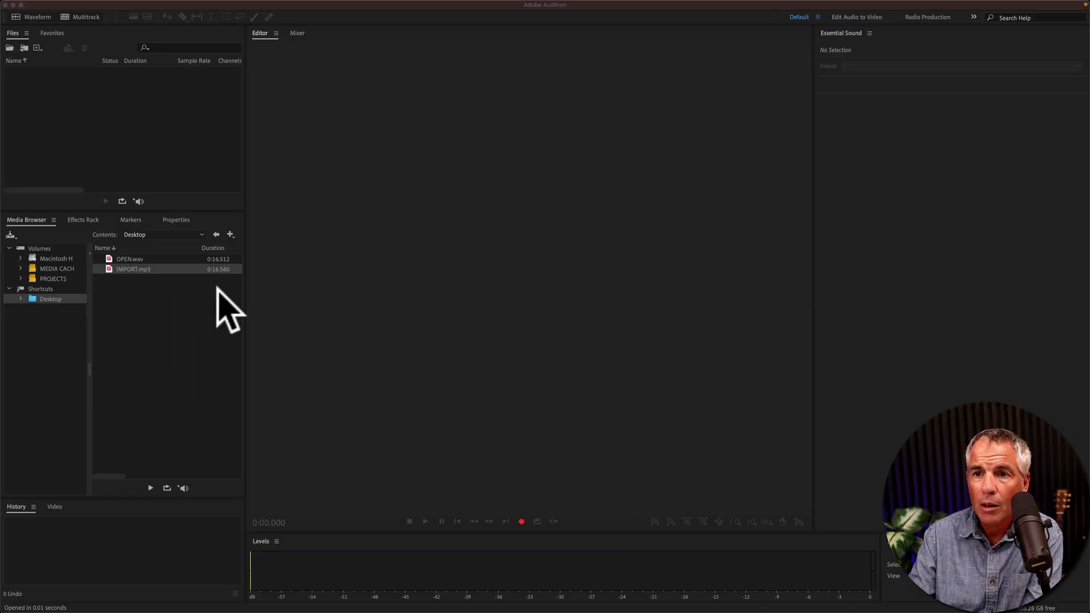
Import OPEN.wav and IMPORT.mp3 together from the Media Browser into the file list, and remove both from the list
drag(149, 305, 94, 108)
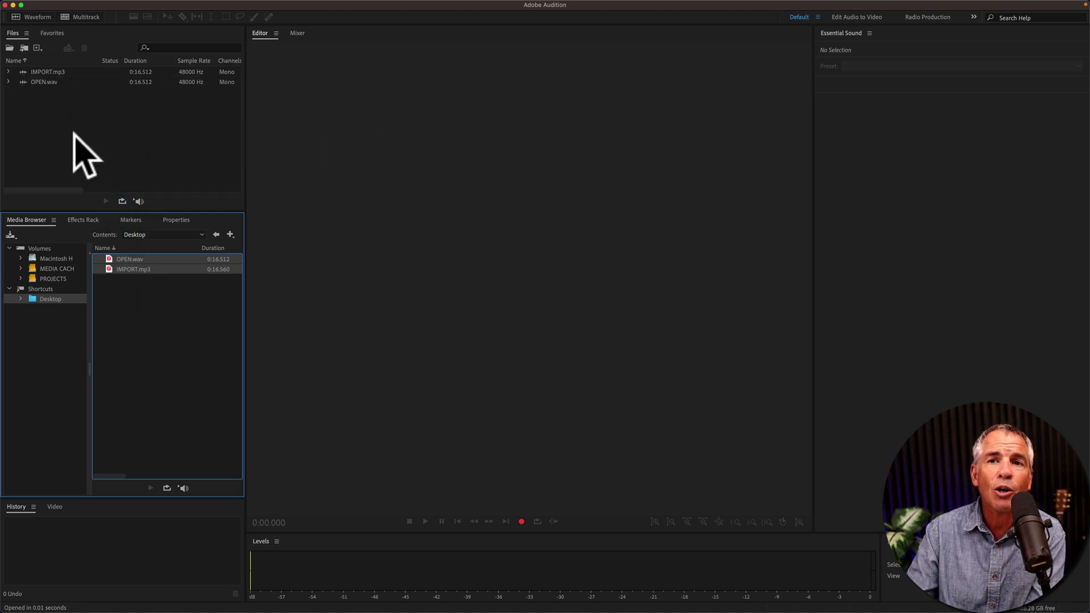
drag(73, 134, 64, 71)
key(Delete)
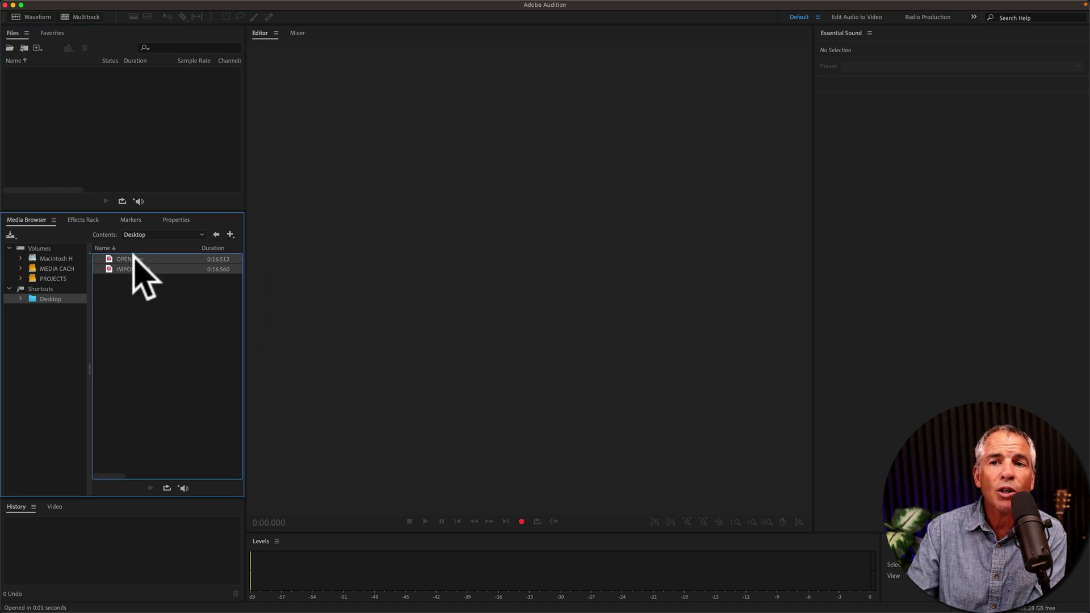
Open the two selected audio files, OPEN.wav and IMPORT.mp3, directly from the Media Browser
right_click(133, 254)
click(142, 267)
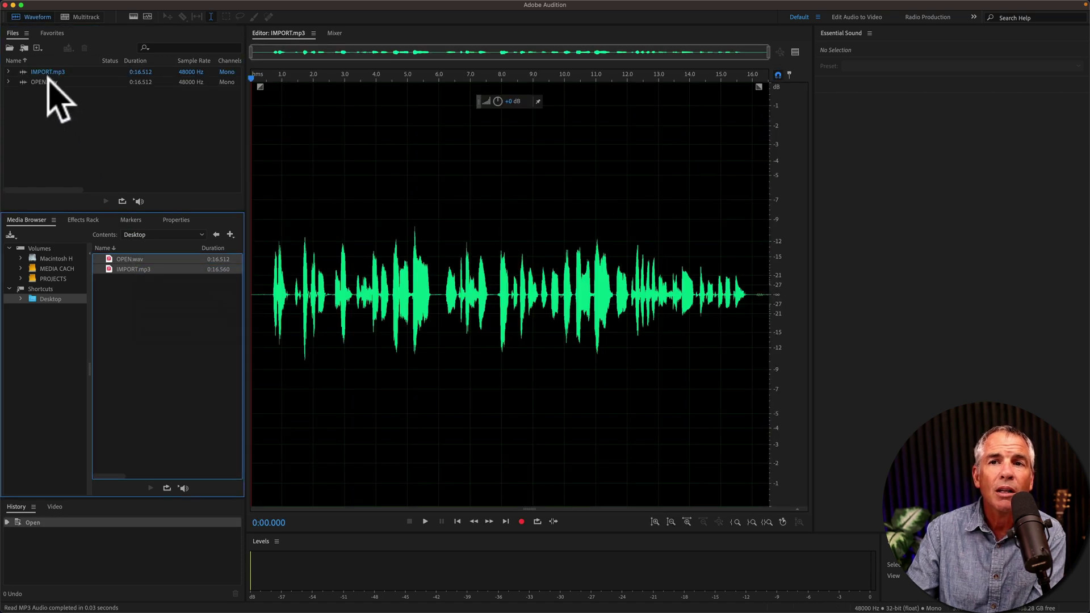